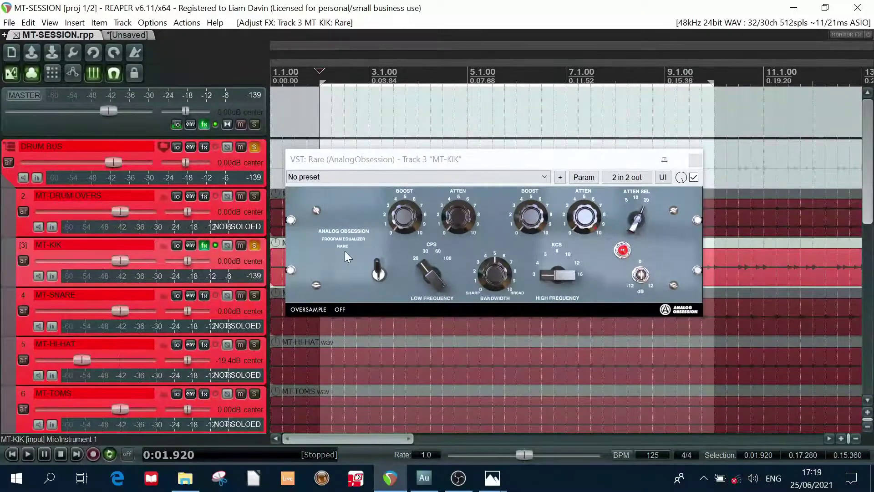
Switch to the Photos app to view the original Pultec EQP-1A hardware picture.
key(alt+Tab)
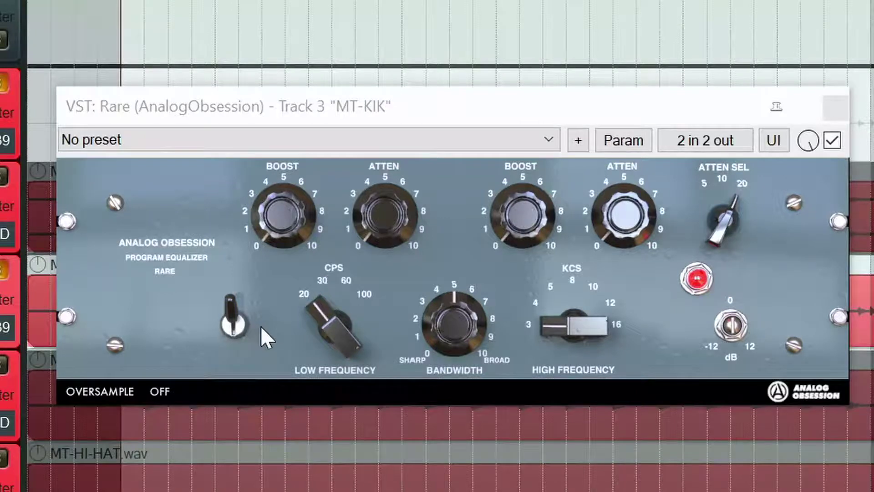
Switch the EQ in, then try a low boost of about 6 and attenuation of about 4, returning each to zero.
click(236, 322)
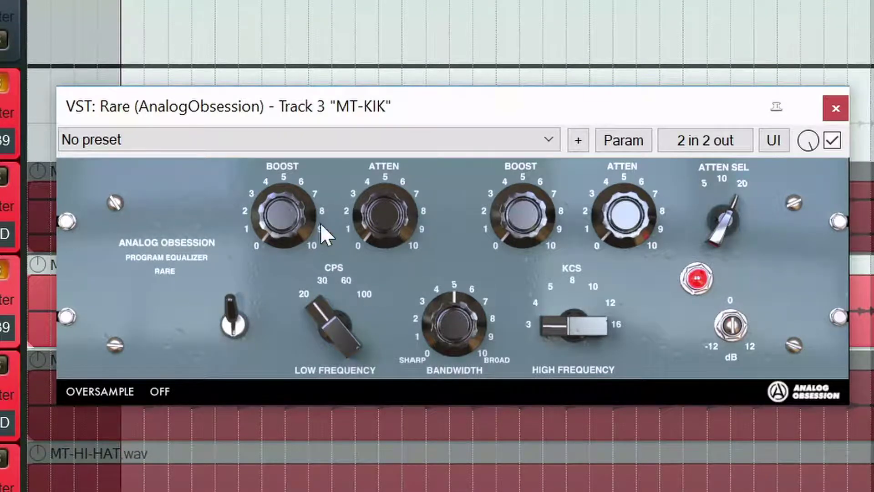
drag(291, 227, 253, 32)
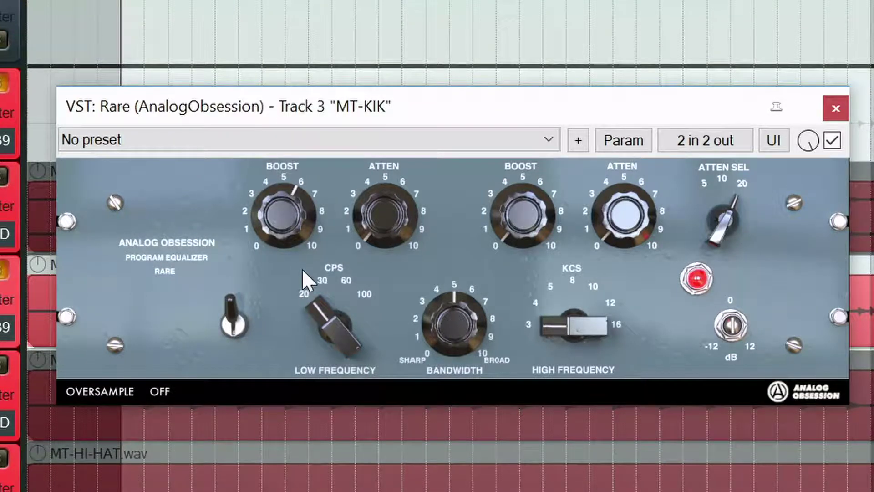
drag(290, 199, 317, 413)
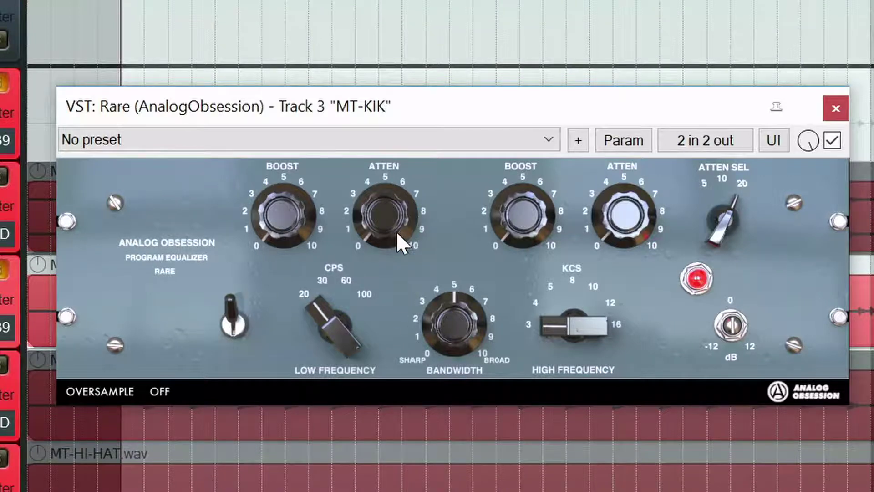
drag(396, 232, 374, 2)
drag(373, 268, 384, 489)
Raise the low boost to about 7 with added attenuation, then reset both to zero.
drag(295, 238, 286, 21)
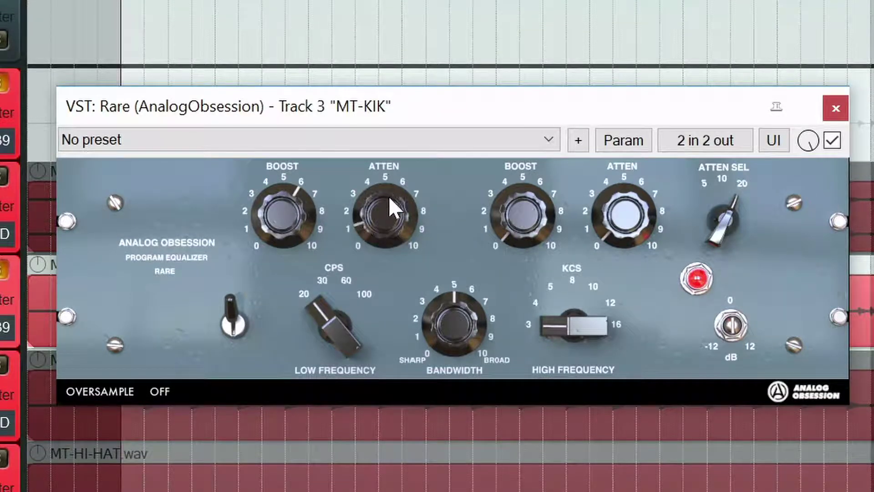
drag(388, 196, 384, 0)
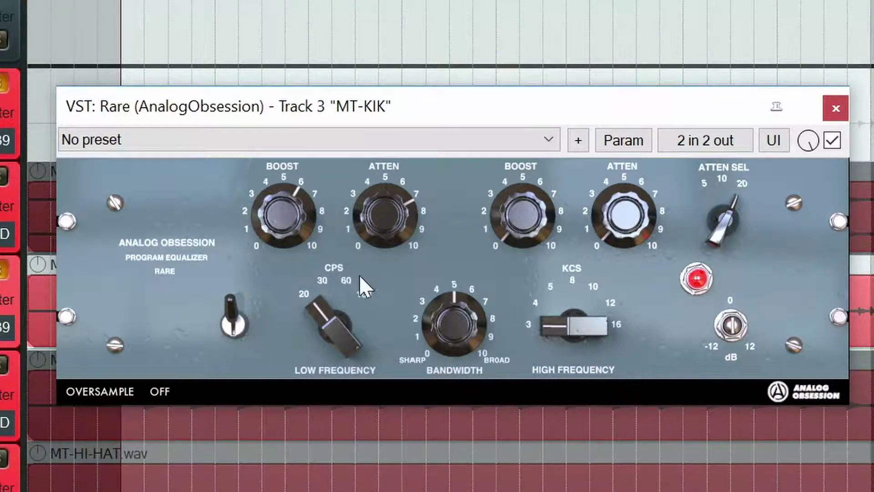
double_click(292, 203)
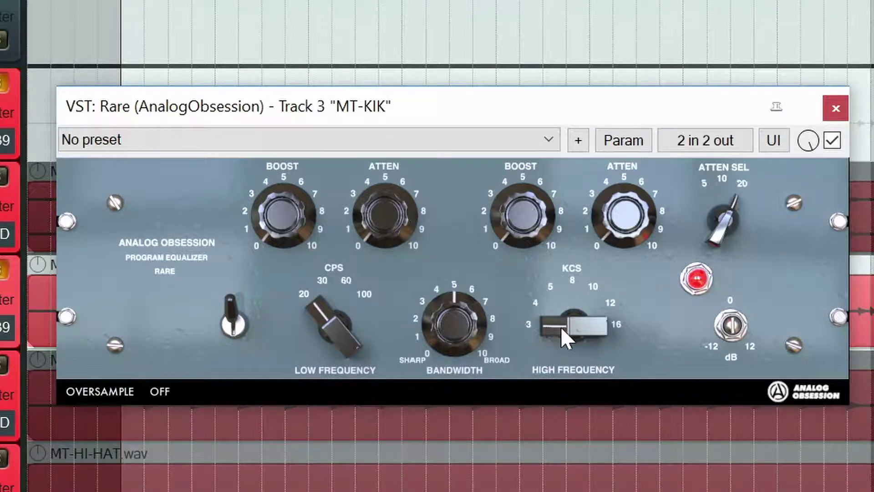
Boost the highs to about 7, sweep bandwidth from 2.5 to 8, then reset it to 5.
click(575, 278)
drag(533, 230, 525, 269)
drag(452, 312, 438, 394)
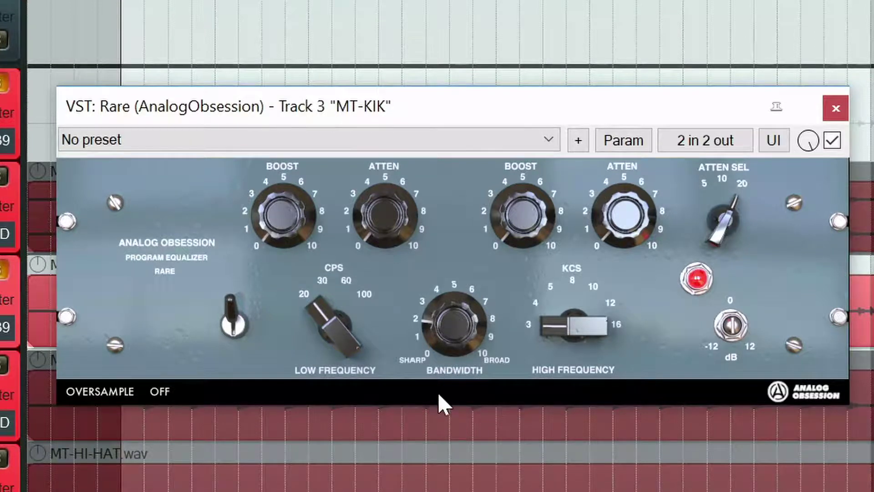
drag(458, 350, 453, 129)
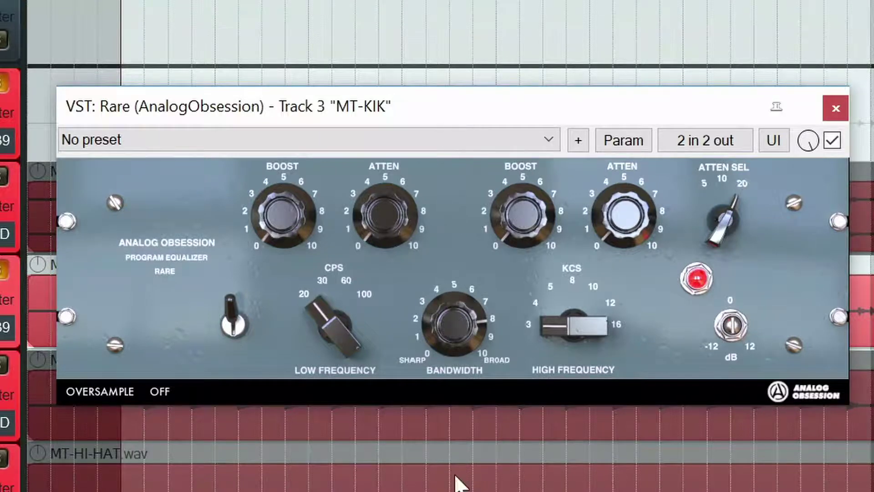
double_click(464, 326)
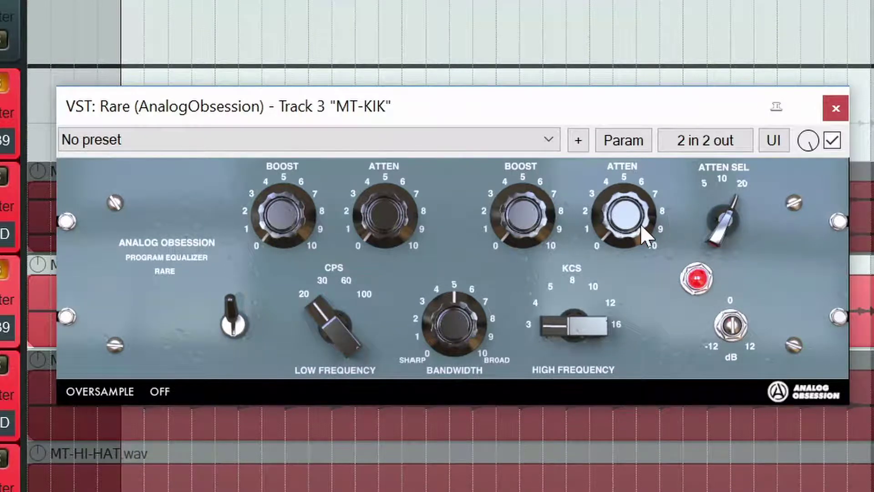
drag(637, 225, 632, 156)
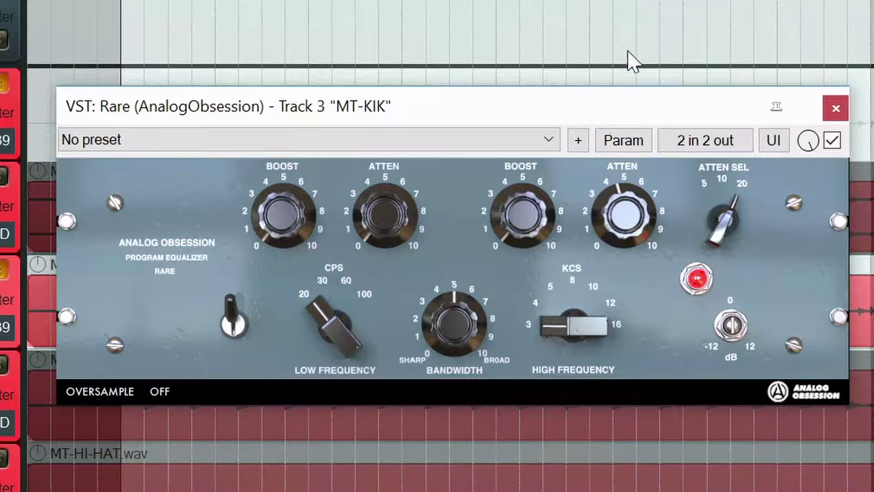
drag(624, 214, 669, 485)
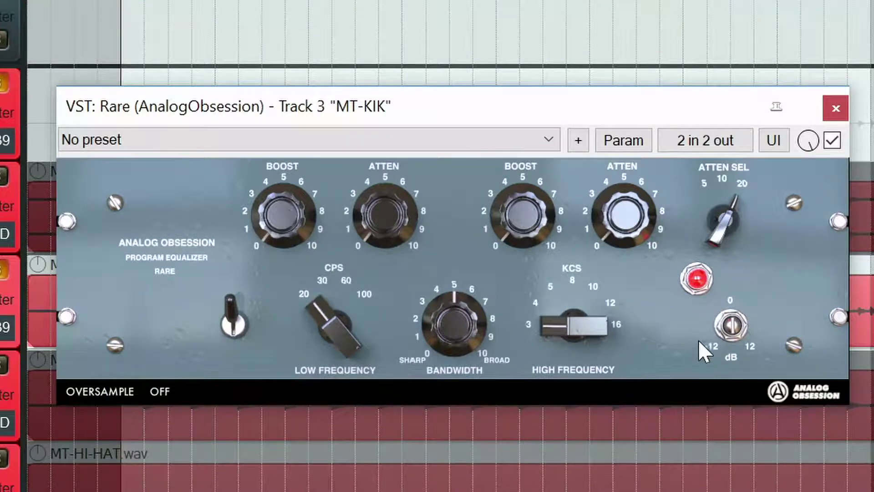
click(740, 335)
Start playback to hear the kick through the flat Rare EQ.
key(space)
Set the low frequency to 60 Hz, boost it to about 3–4, and lower the output below 0 dB.
drag(343, 278, 328, 137)
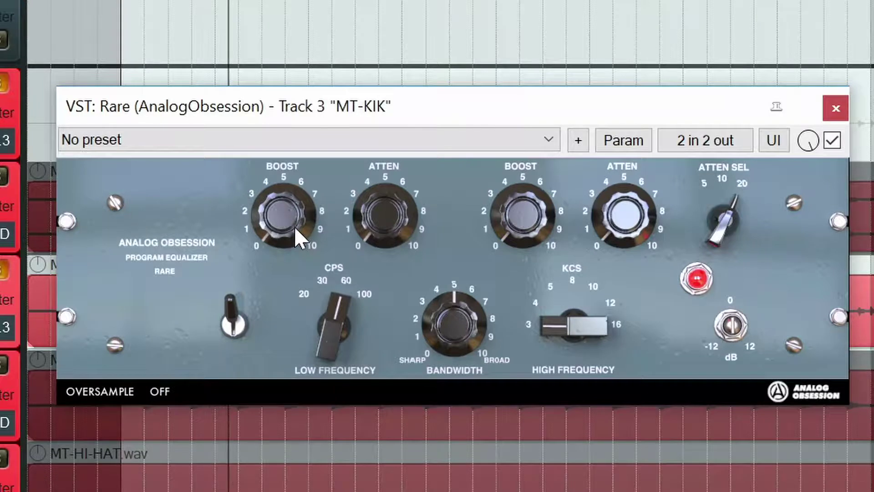
drag(294, 226, 260, 4)
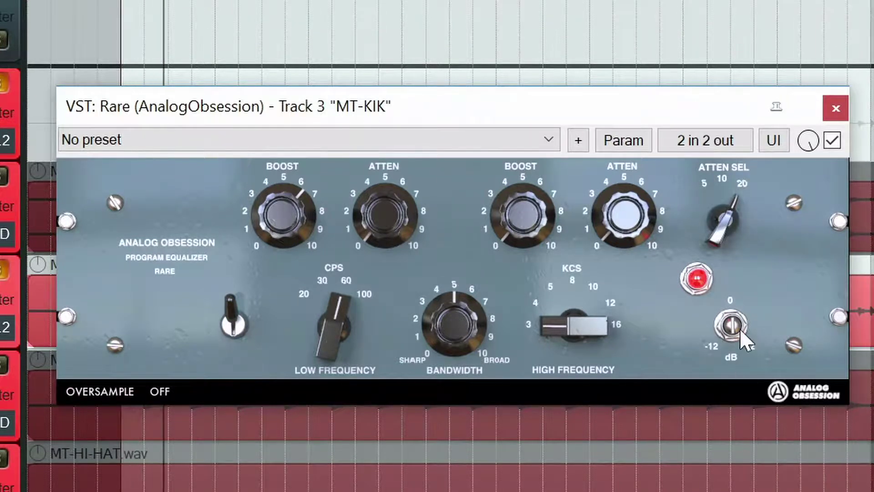
drag(740, 328, 732, 364)
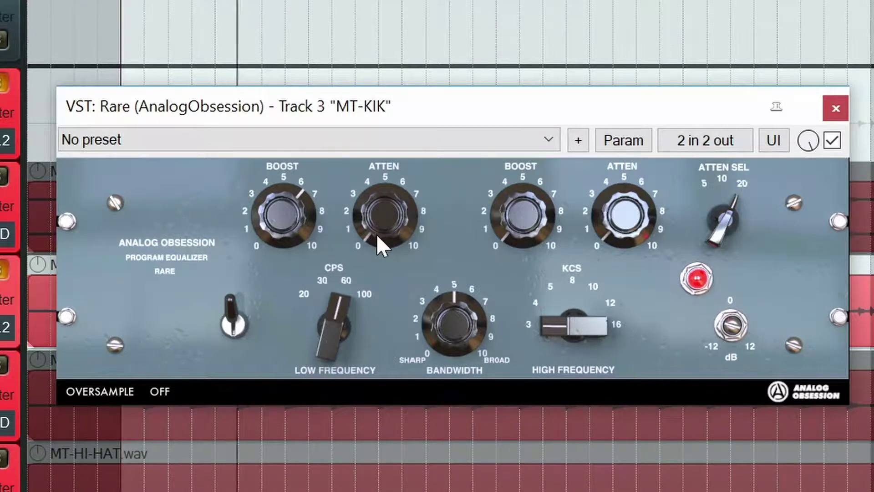
Dial the low attenuation to about 8 and the low boost to about 7.
drag(377, 234, 367, 144)
drag(397, 238, 392, 178)
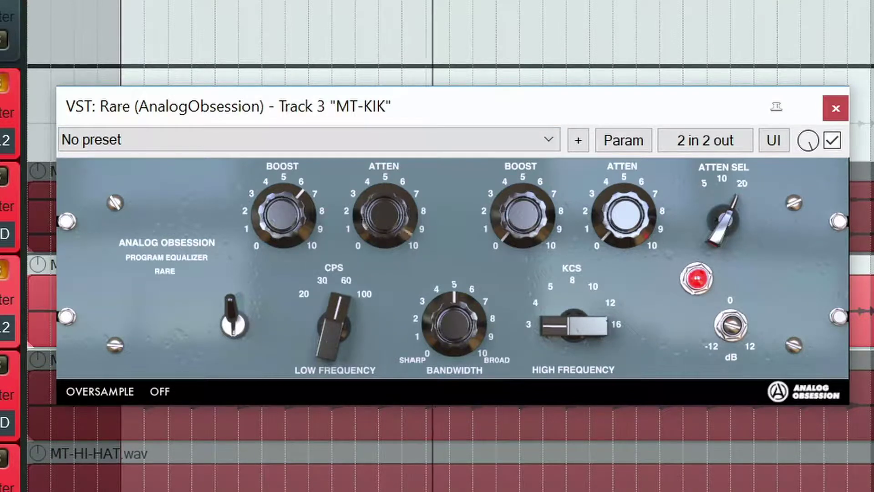
drag(389, 0, 387, 6)
drag(282, 211, 281, 202)
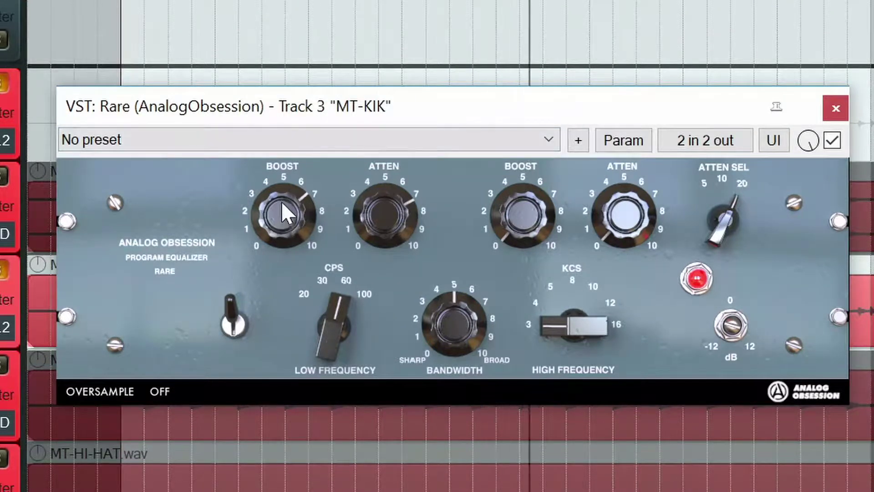
drag(382, 186, 381, 86)
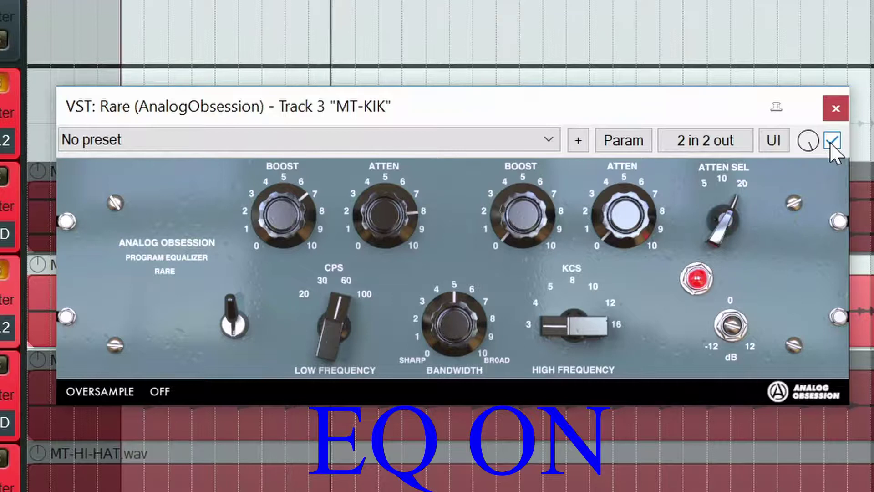
click(830, 142)
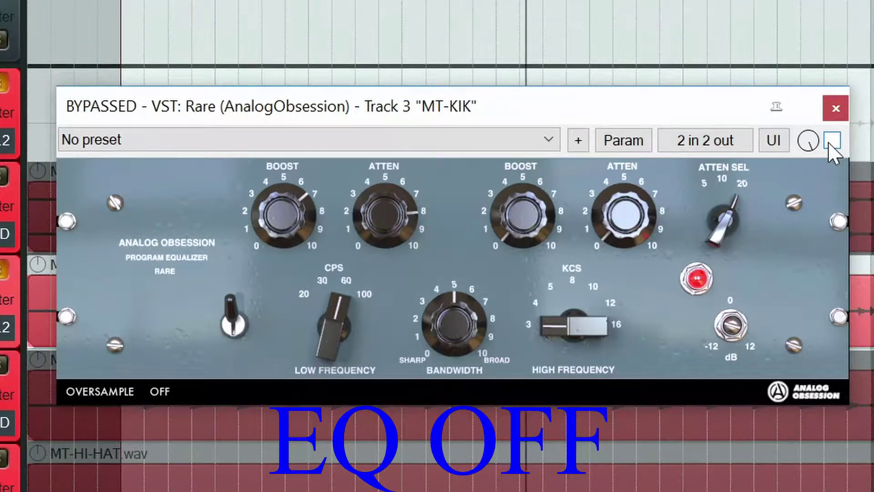
click(830, 142)
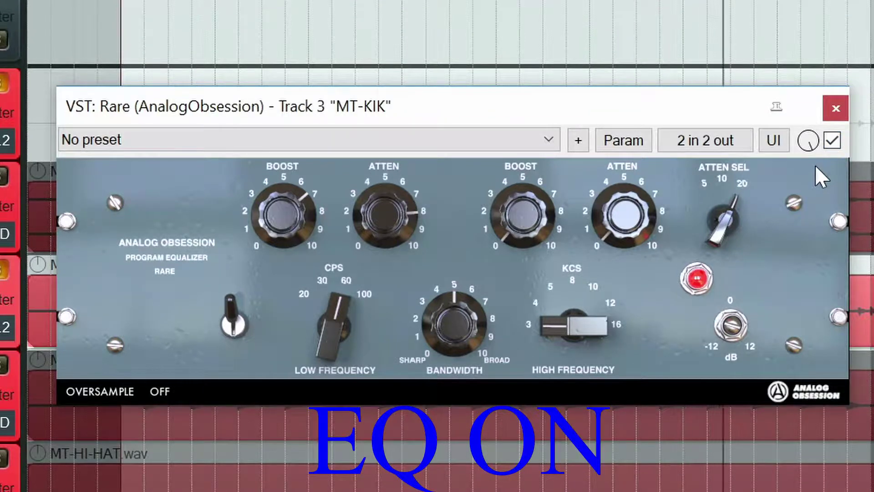
click(833, 143)
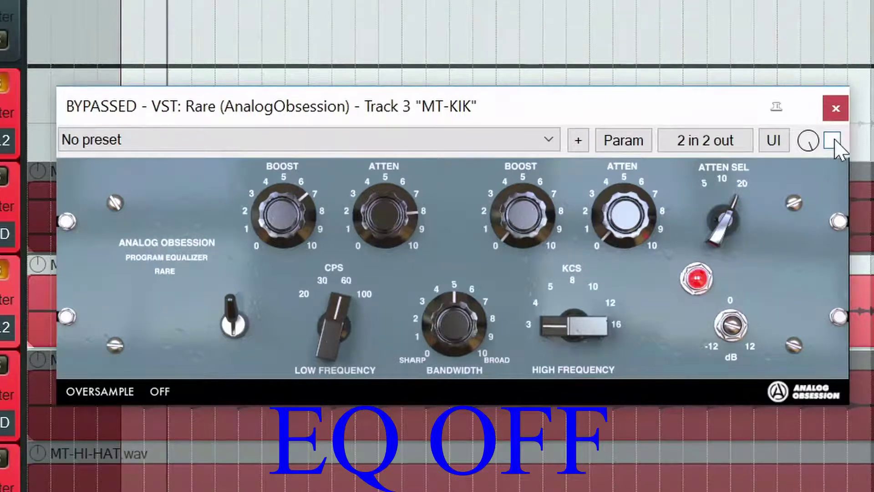
click(834, 143)
click(833, 142)
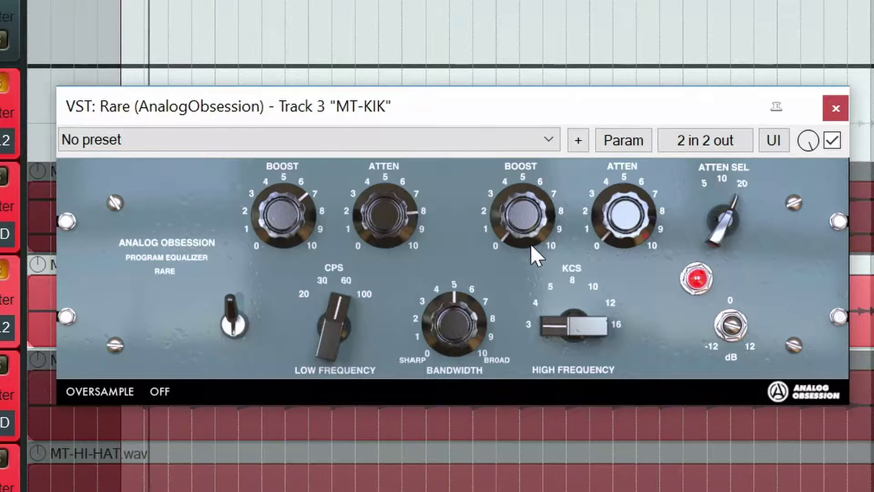
Raise the high boost to about 4 and set its frequency to 8 kHz after trying 10 kHz.
drag(525, 237, 523, 50)
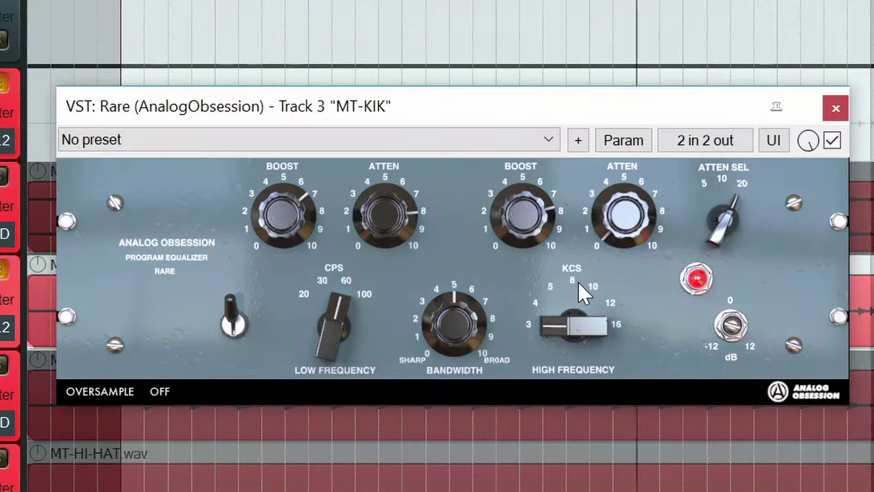
drag(562, 328, 572, 278)
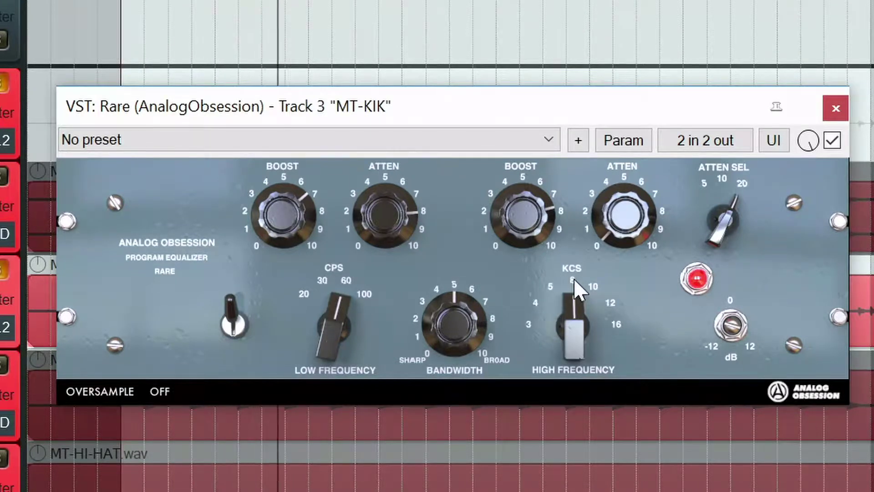
drag(581, 329, 580, 271)
drag(574, 243, 575, 294)
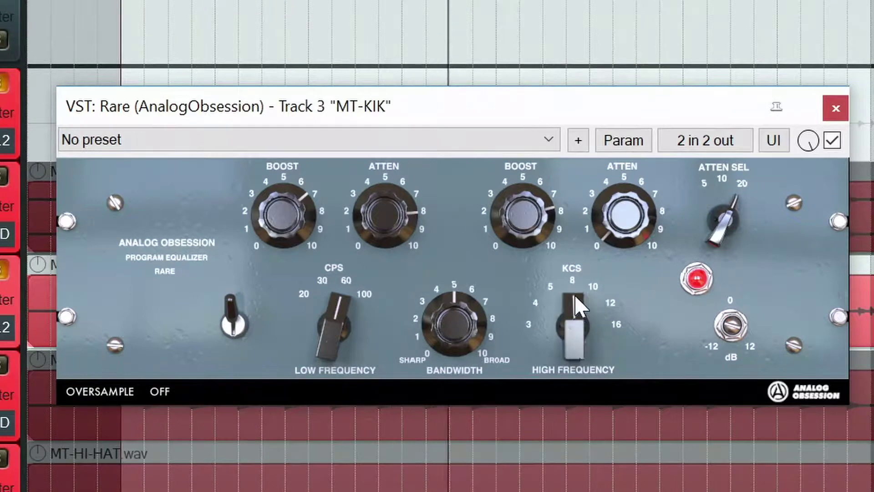
click(832, 142)
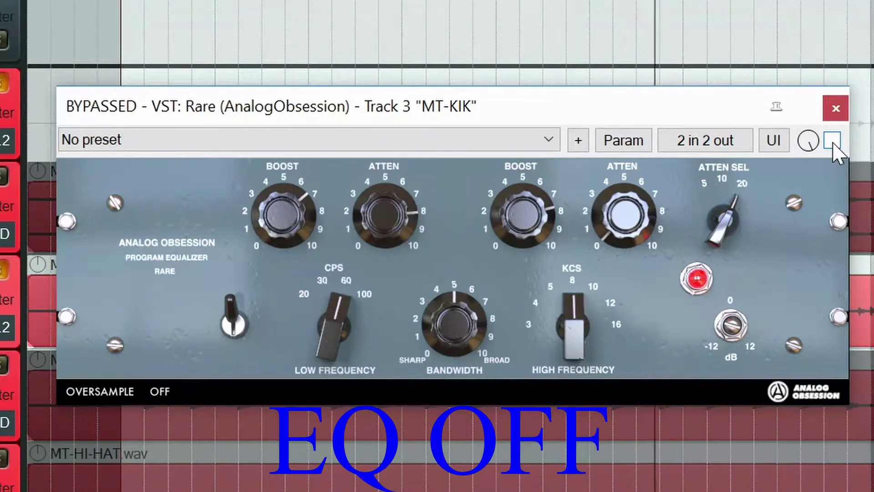
click(833, 141)
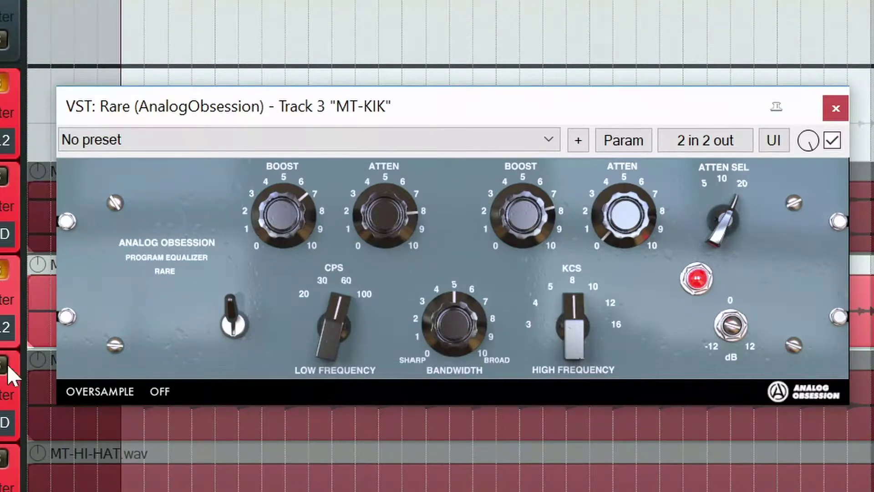
click(19, 284)
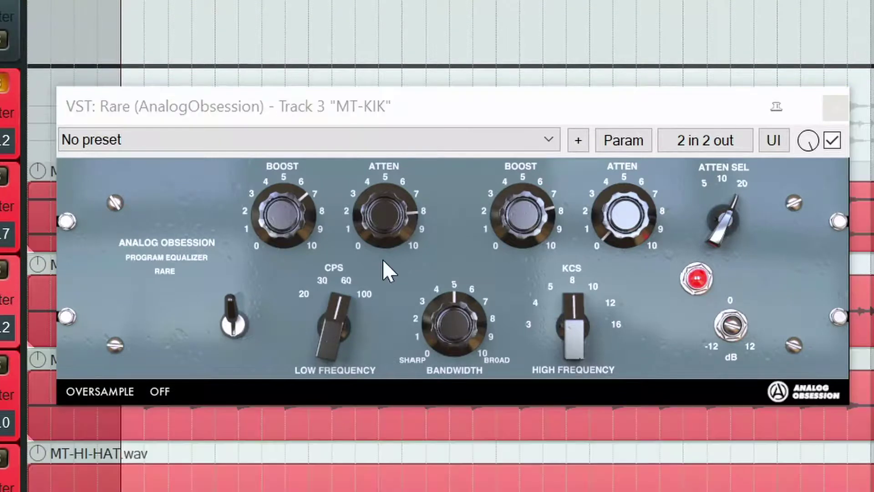
click(833, 142)
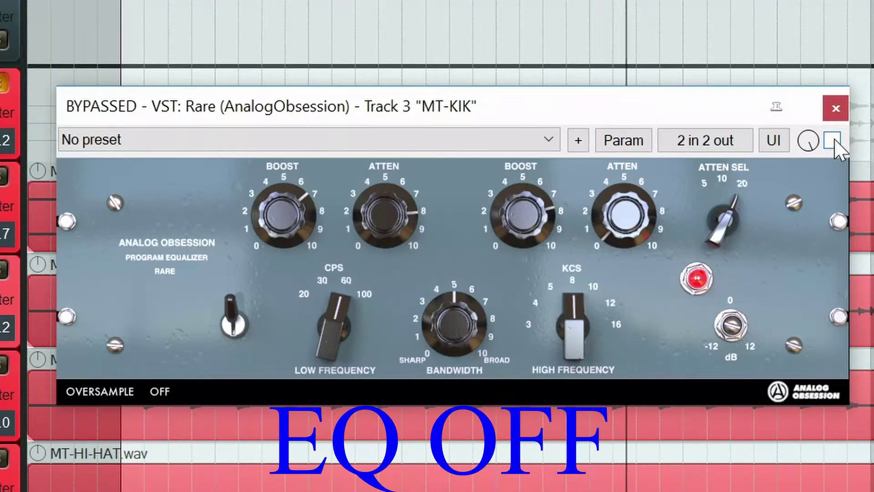
click(833, 141)
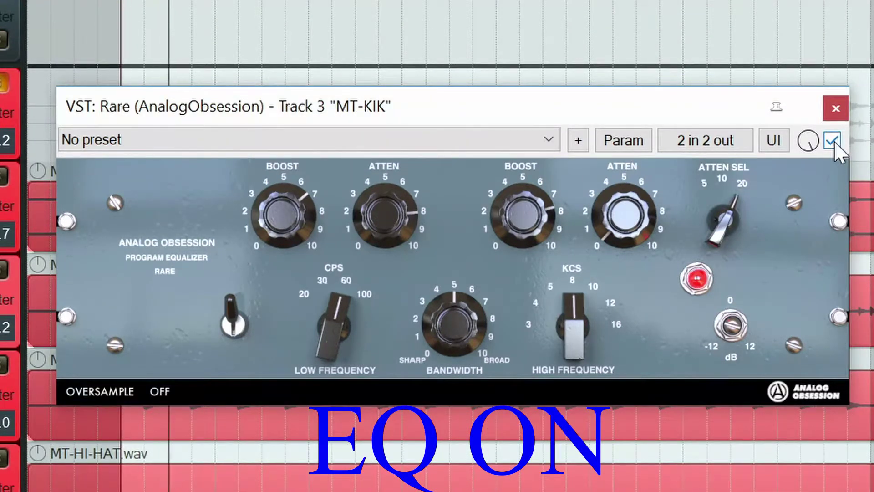
click(832, 144)
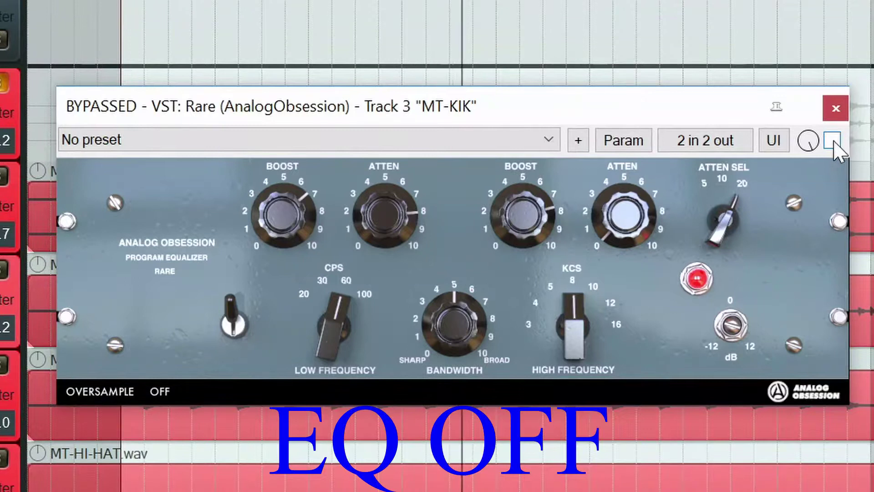
click(833, 143)
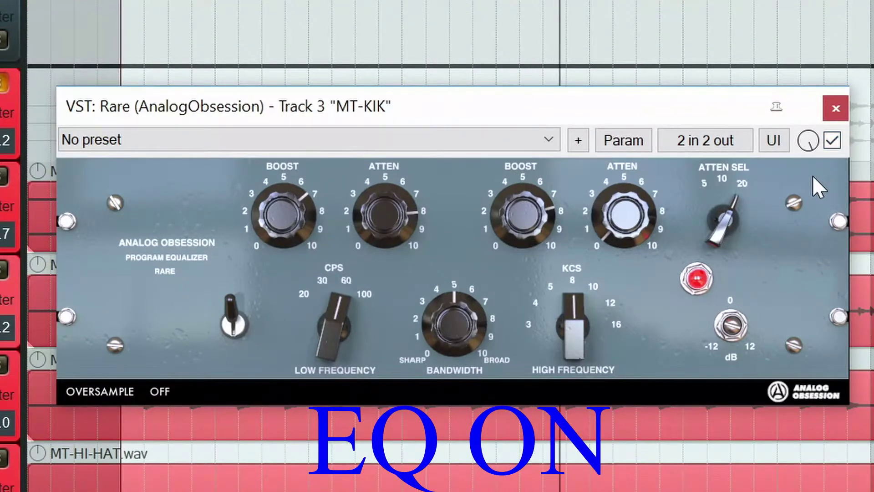